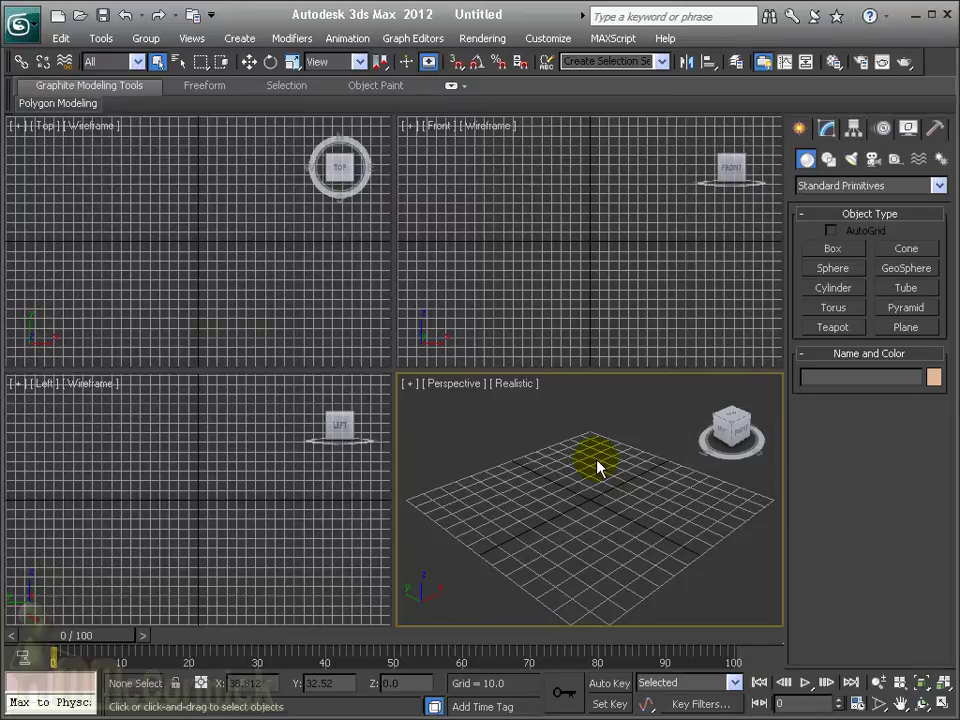
- In a maximized Perspective view, create a sphere of radius 40.399 with 12 segments
{"action": "left_click", "coordinate": [943, 700]}
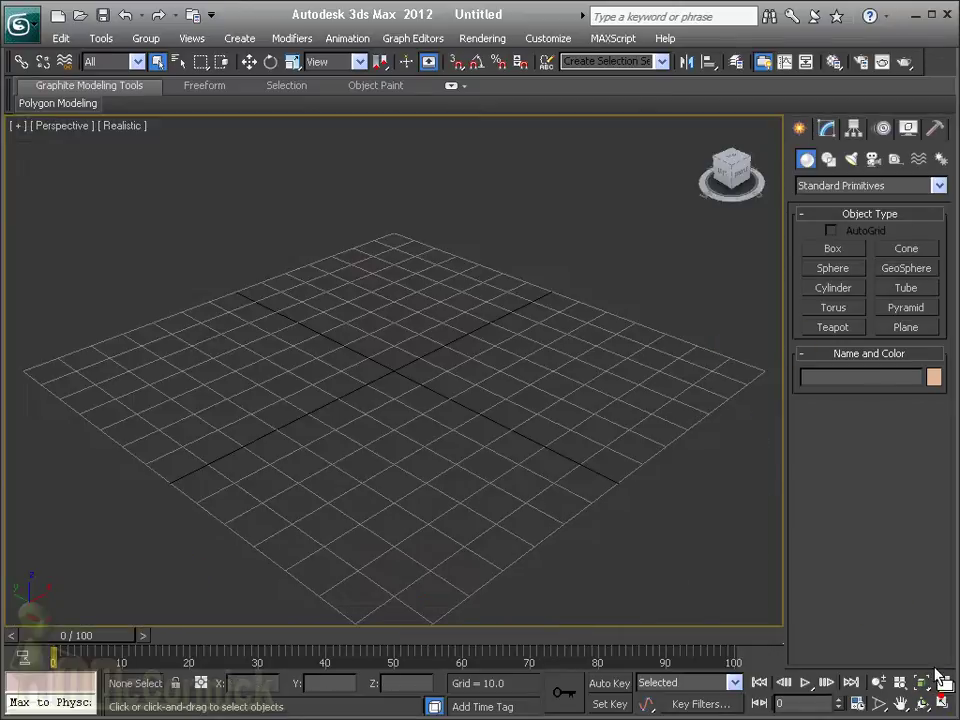
{"action": "left_click", "coordinate": [838, 278]}
{"action": "left_click_drag", "start_coordinate": [388, 375], "coordinate": [394, 306]}
{"action": "left_click", "coordinate": [878, 526]}
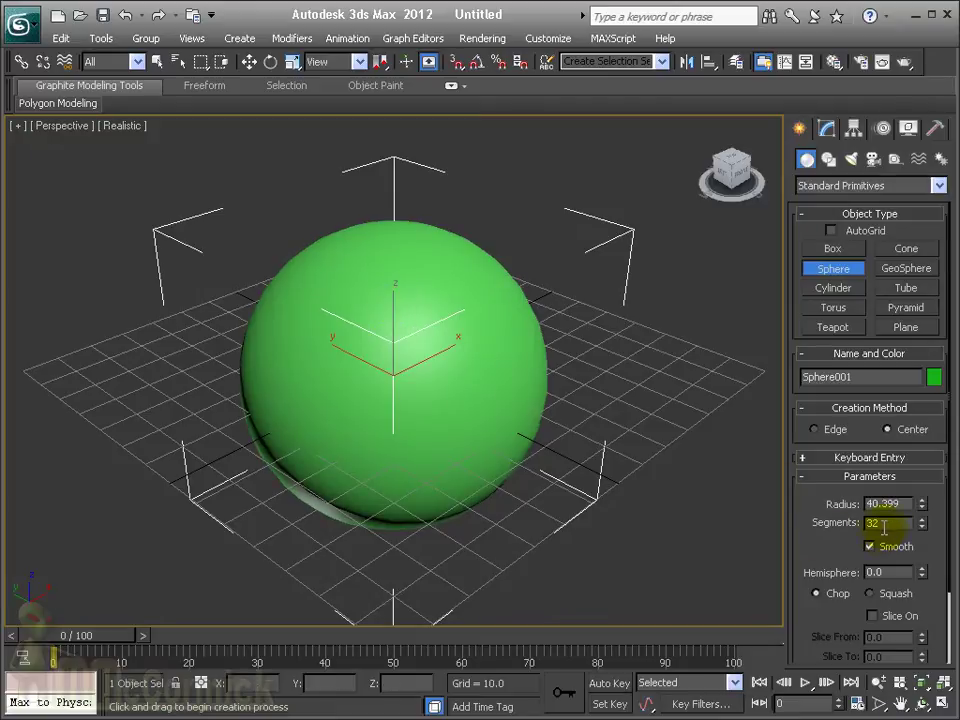
{"action": "type", "text": "12"}
{"action": "key", "text": "Return"}
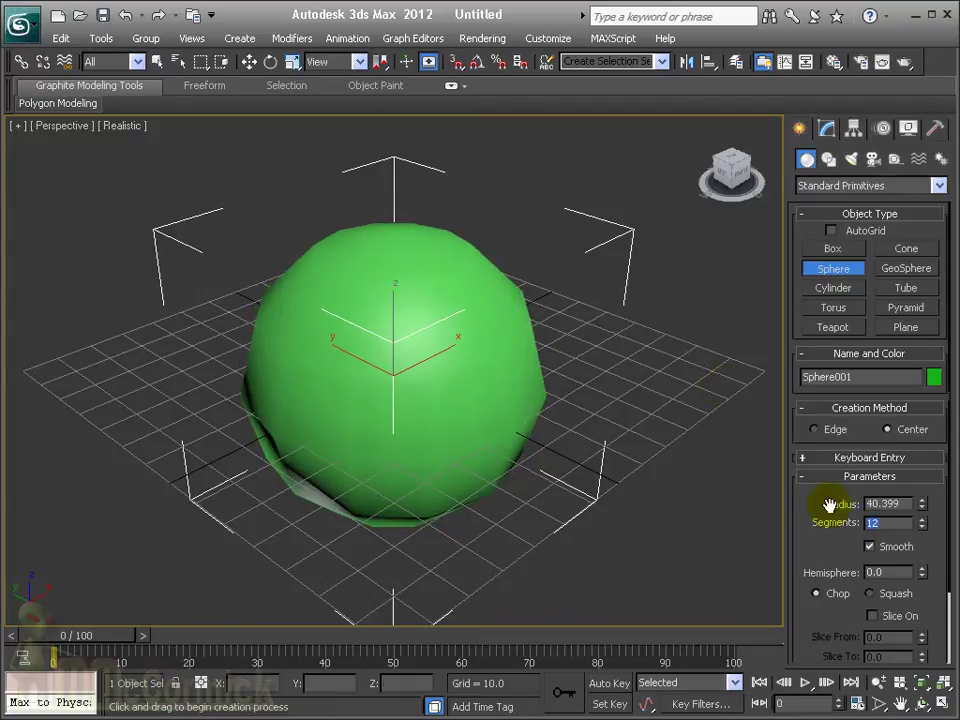
- Turn on Edged Faces shading and convert the sphere to an Editable Poly
{"action": "left_click", "coordinate": [122, 126]}
{"action": "left_click", "coordinate": [155, 193]}
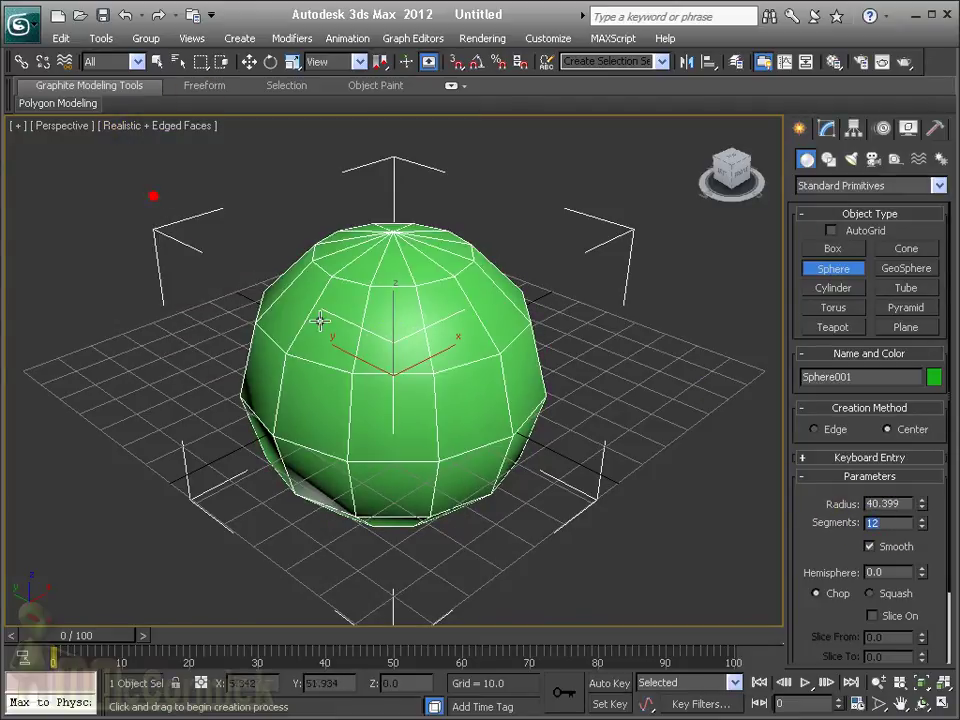
{"action": "right_click", "coordinate": [393, 365]}
{"action": "right_click", "coordinate": [392, 366]}
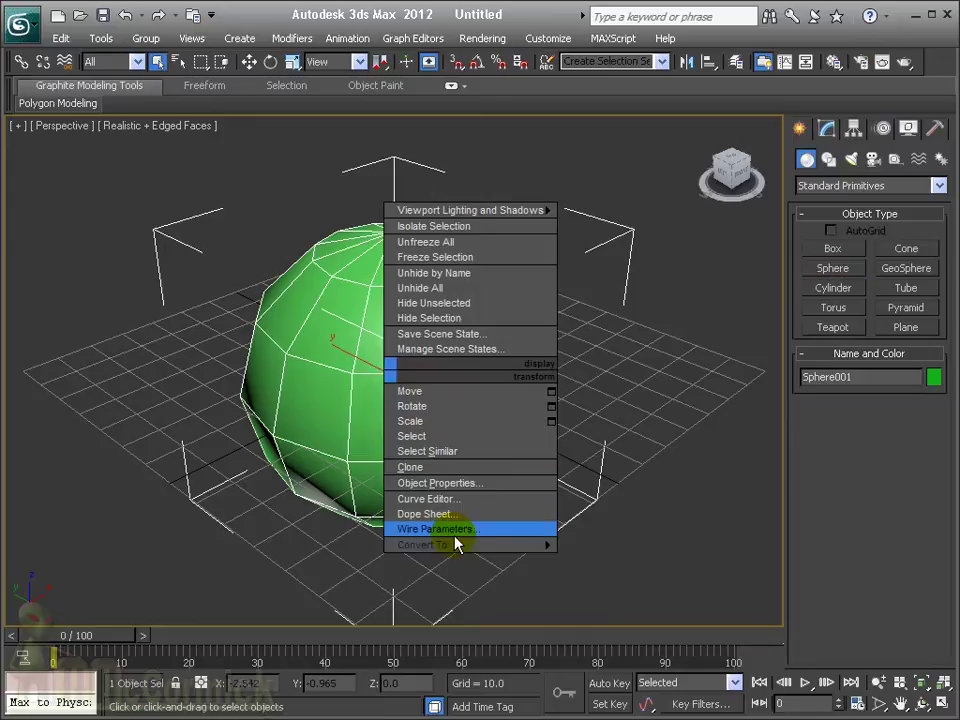
{"action": "mouse_move", "coordinate": [470, 544]}
{"action": "left_click", "coordinate": [610, 560]}
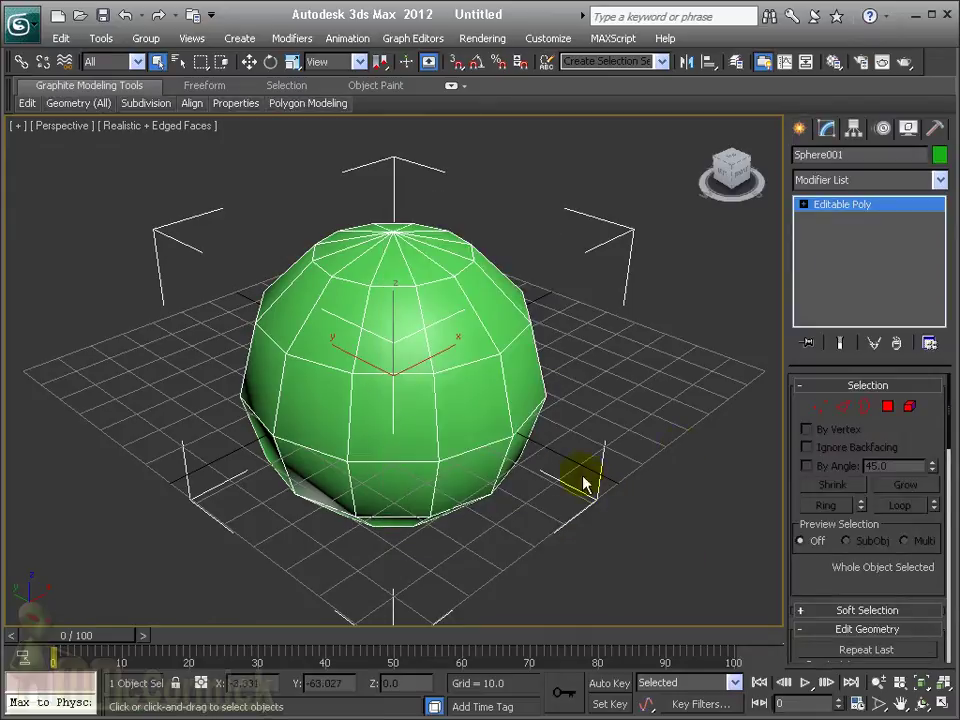
- At Polygon level, try selecting several front polygons, then clear the selection
{"action": "left_click", "coordinate": [889, 408]}
{"action": "left_click", "coordinate": [383, 408]}
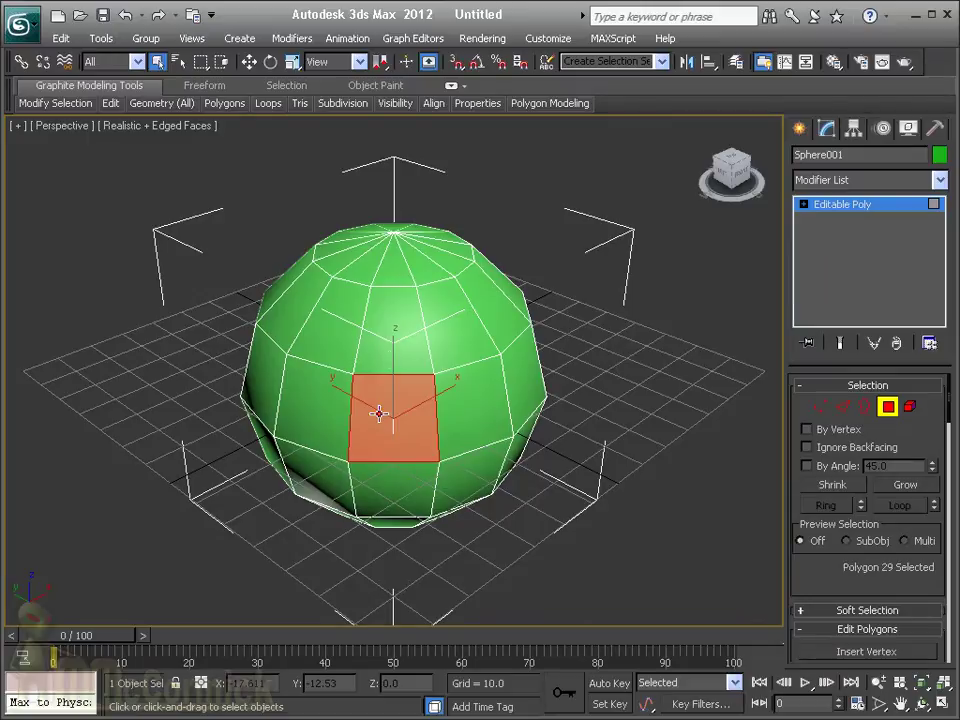
{"action": "left_click", "coordinate": [390, 327]}
{"action": "left_click", "coordinate": [445, 310]}
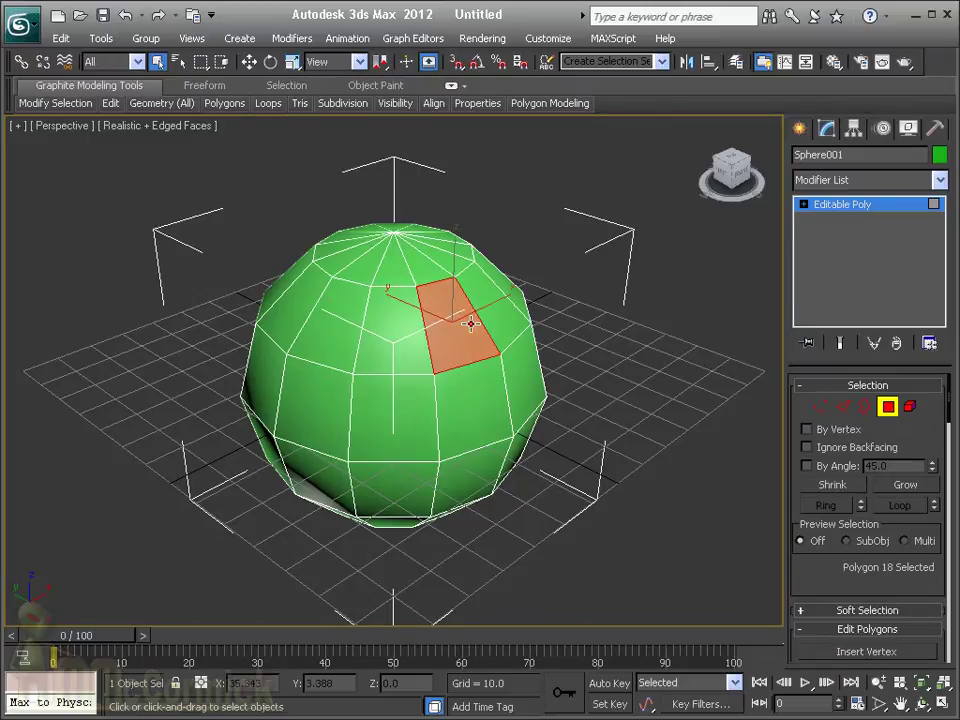
{"action": "left_click", "coordinate": [476, 399]}
{"action": "left_click", "coordinate": [390, 409], "text": "ctrl"}
{"action": "left_click", "coordinate": [390, 334], "text": "ctrl"}
{"action": "left_click", "coordinate": [452, 313], "text": "ctrl"}
{"action": "left_click", "coordinate": [596, 467]}
- Enable Ignore Backfacing and marquee-select four front polygons, orbiting to check them
{"action": "left_click", "coordinate": [836, 448]}
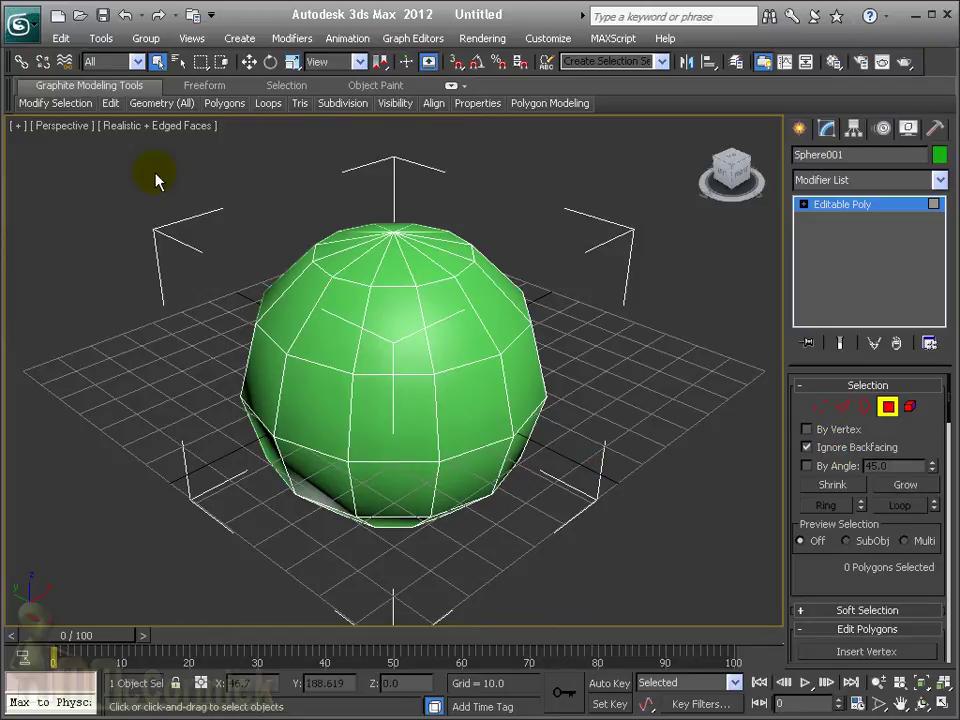
{"action": "left_click_drag", "start_coordinate": [381, 336], "coordinate": [463, 416]}
{"action": "middle_click_drag", "start_coordinate": [288, 462], "coordinate": [356, 469], "text": "alt"}
{"action": "middle_click_drag", "start_coordinate": [463, 496], "coordinate": [445, 497], "text": "alt"}
{"action": "middle_click_drag", "start_coordinate": [487, 441], "coordinate": [457, 437]}
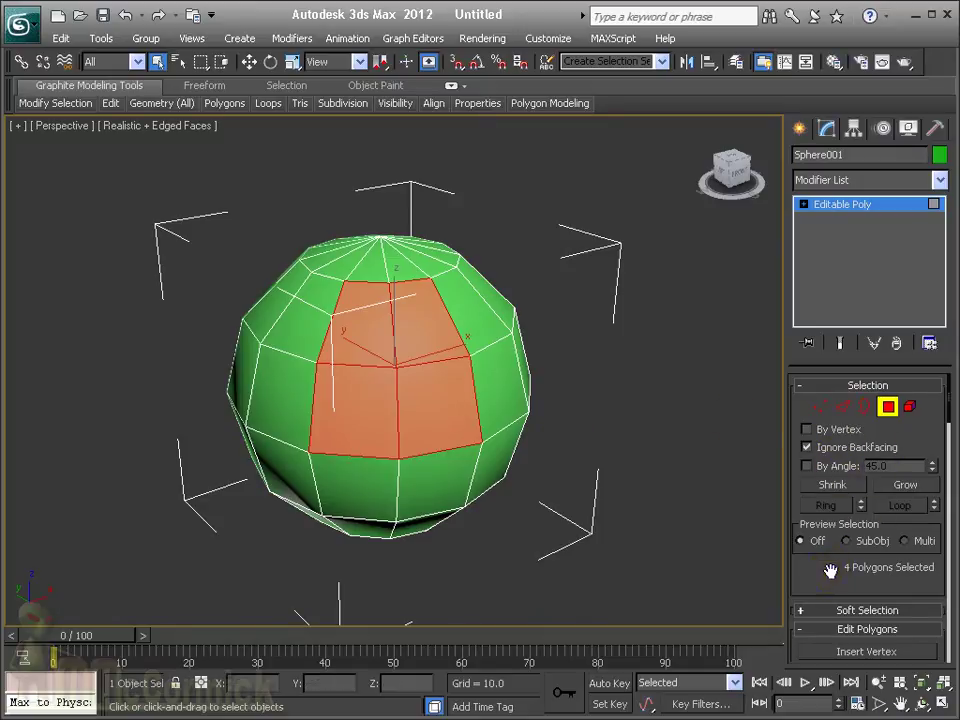
{"action": "scroll", "coordinate": [830, 570], "scroll_direction": "down", "scroll_amount": 2}
- Grow the selection to surrounding polygons, then shrink it back to four
{"action": "left_click", "coordinate": [905, 432]}
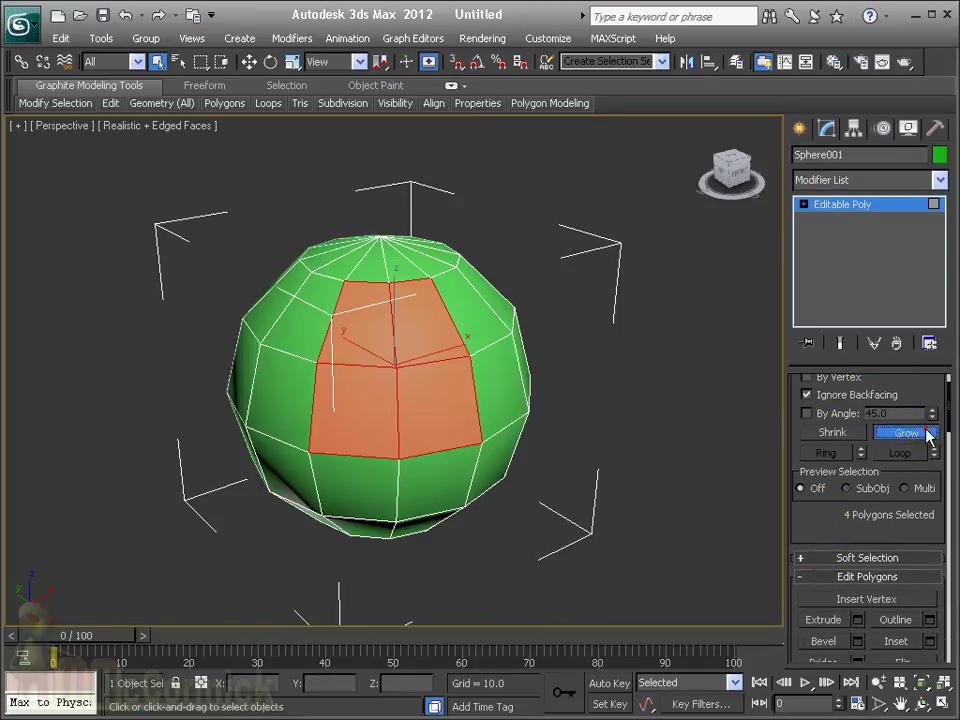
{"action": "left_click", "coordinate": [832, 432]}
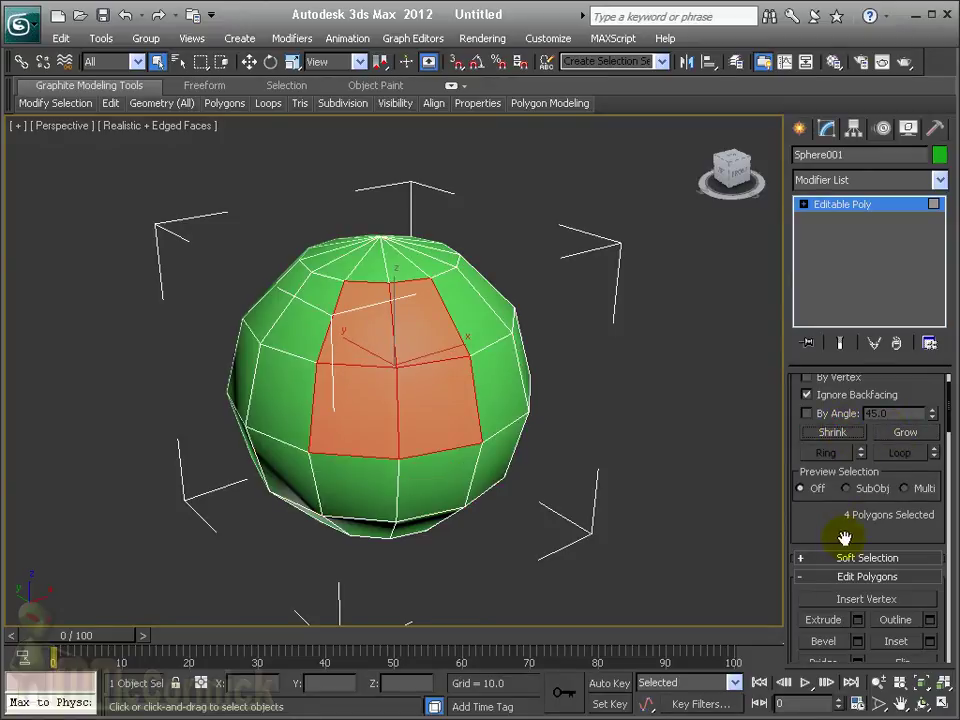
{"action": "scroll", "coordinate": [853, 530], "scroll_direction": "down", "scroll_amount": 6}
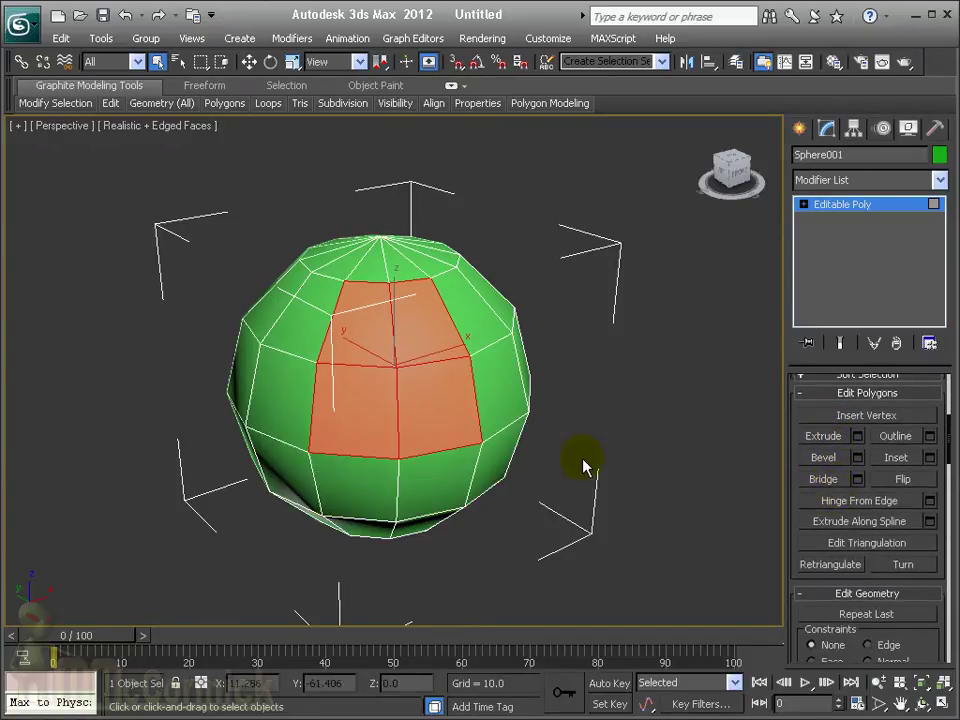
{"action": "middle_click_drag", "start_coordinate": [489, 462], "coordinate": [489, 454], "text": "alt"}
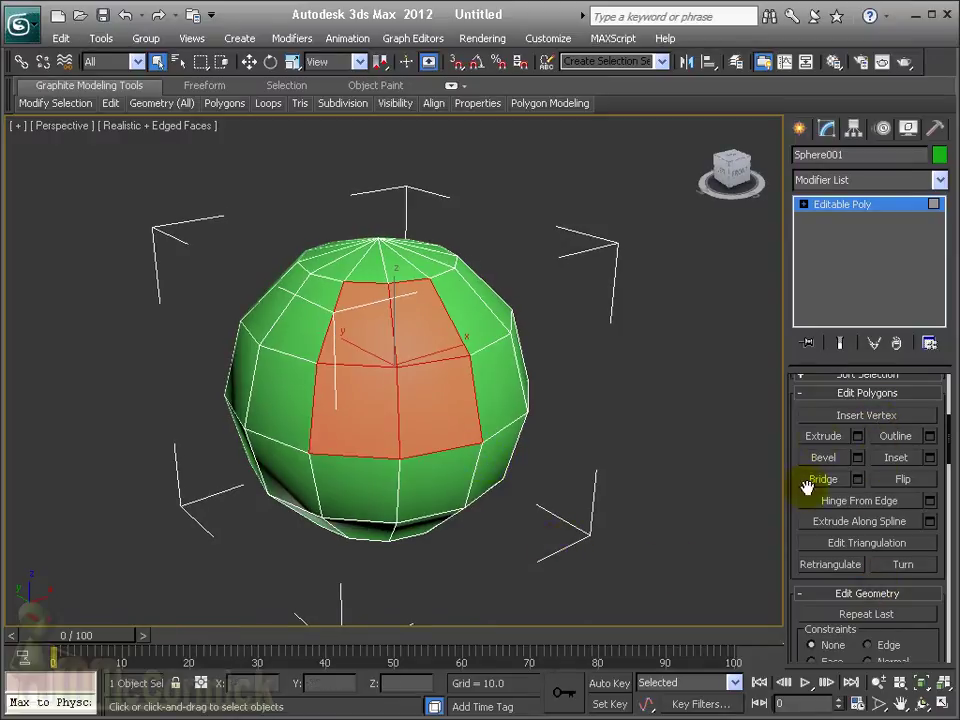
- Interactively extrude one front polygon into a box, then select the face beside it
{"action": "left_click", "coordinate": [613, 494]}
{"action": "left_click", "coordinate": [440, 393]}
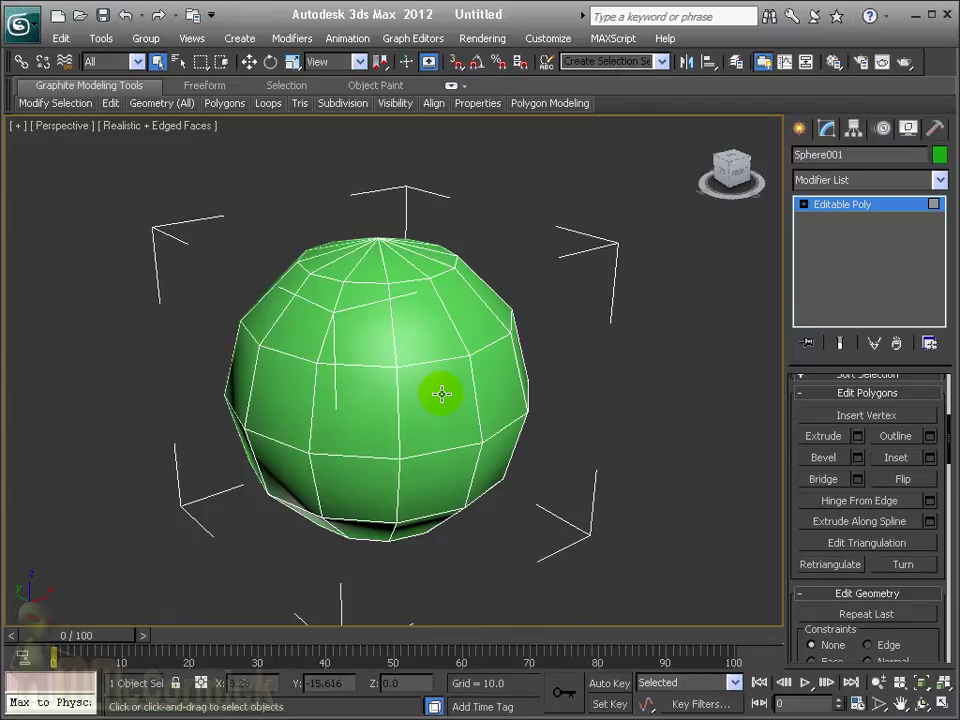
{"action": "left_click", "coordinate": [829, 437]}
{"action": "middle_click_drag", "start_coordinate": [407, 392], "coordinate": [461, 419], "text": "alt"}
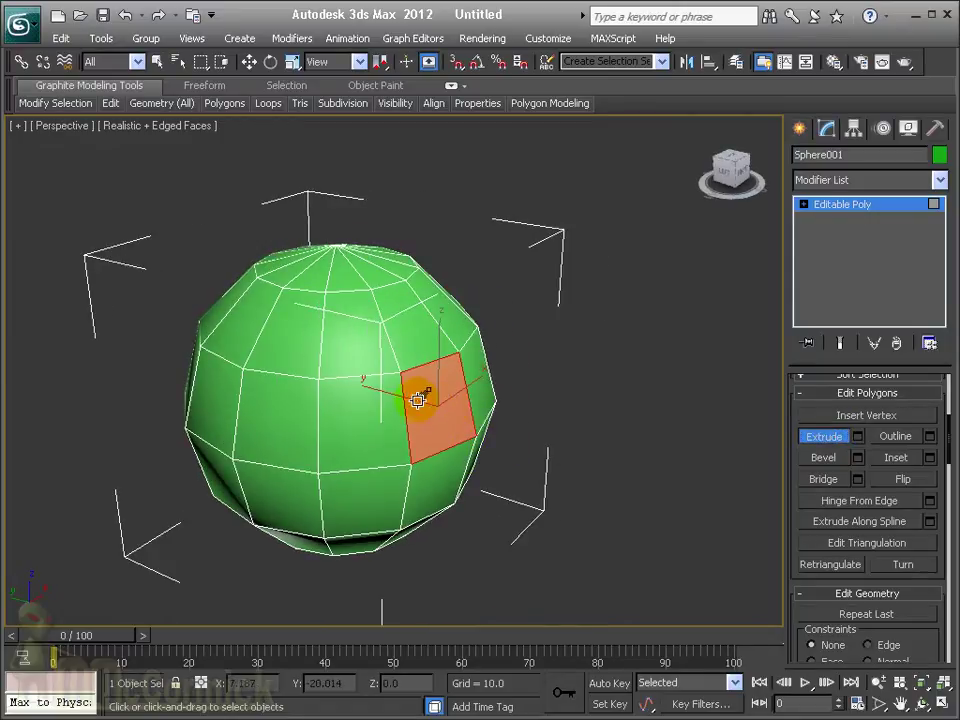
{"action": "left_click_drag", "start_coordinate": [449, 408], "coordinate": [470, 328]}
{"action": "middle_click_drag", "start_coordinate": [576, 402], "coordinate": [331, 394], "text": "alt"}
{"action": "left_click", "coordinate": [486, 489]}
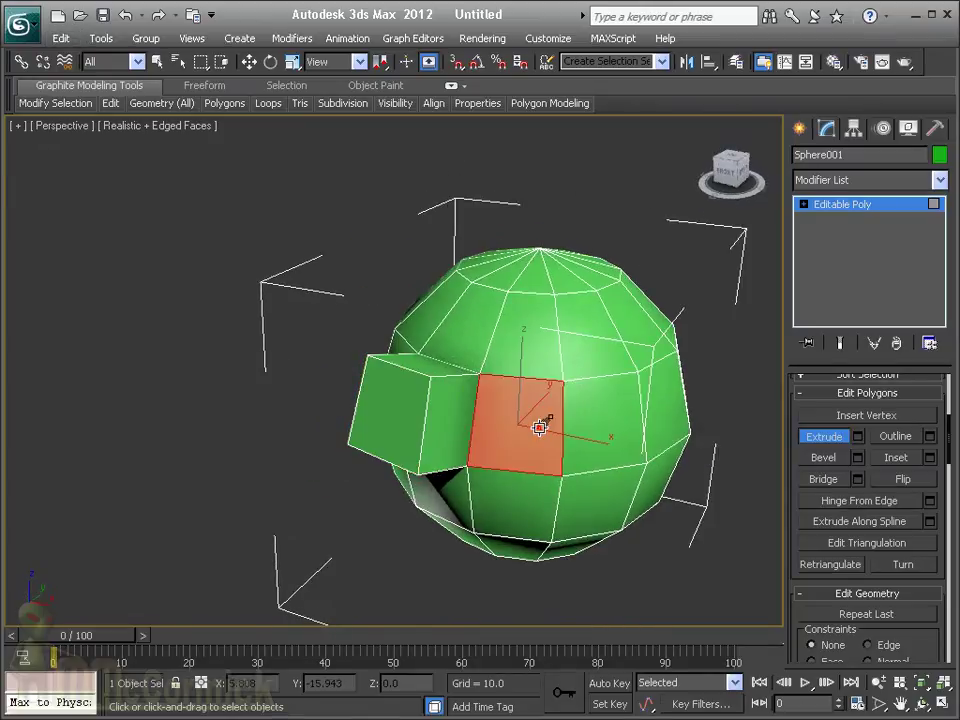
{"action": "middle_click_drag", "start_coordinate": [486, 489], "coordinate": [508, 532], "text": "alt"}
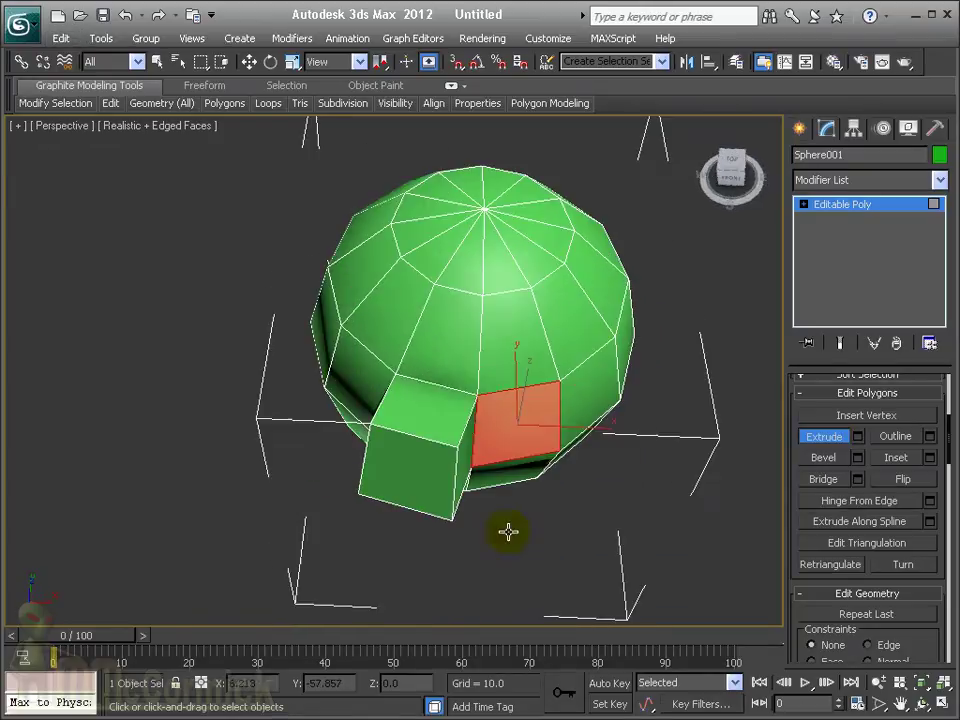
- Set the Extrude height for the selected faces to 11.006
{"action": "left_click", "coordinate": [857, 437]}
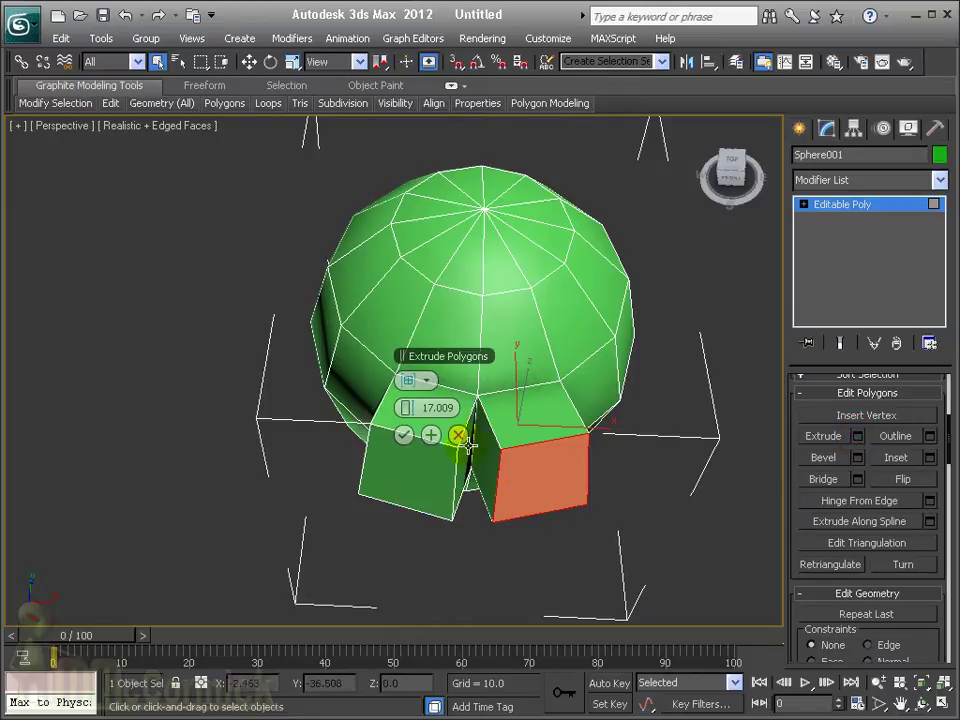
{"action": "left_click_drag", "start_coordinate": [421, 362], "coordinate": [187, 271]}
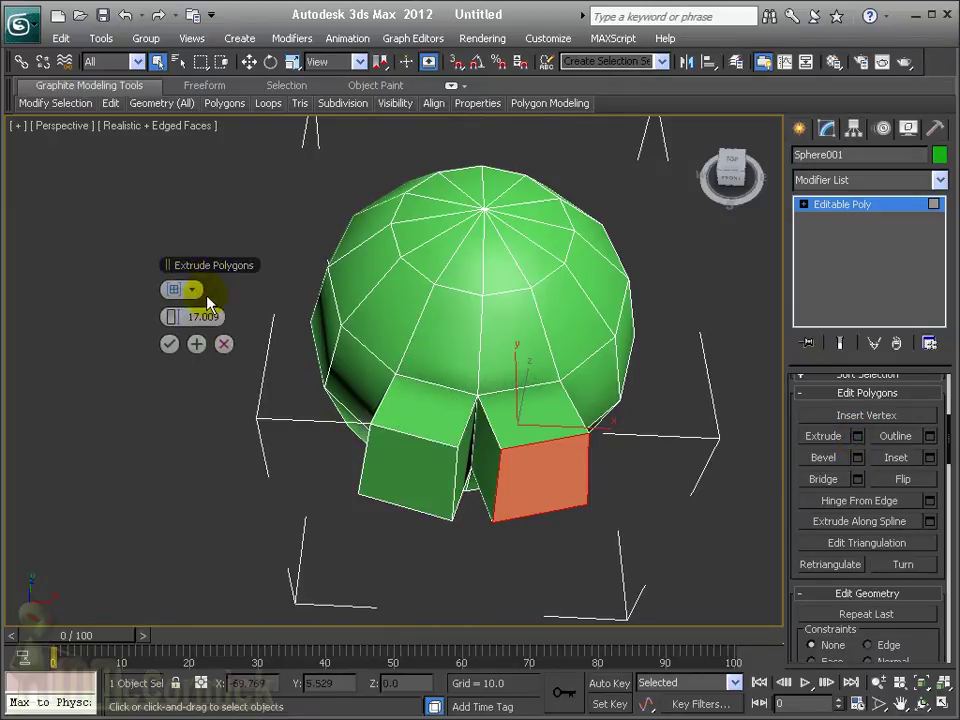
{"action": "left_click_drag", "start_coordinate": [171, 317], "coordinate": [197, 318]}
{"action": "middle_click_drag", "start_coordinate": [450, 380], "coordinate": [335, 316], "text": "alt"}
{"action": "mouse_move", "coordinate": [168, 317]}
{"action": "left_mouse_down"}
{"action": "mouse_move", "coordinate": [103, 319]}
{"action": "mouse_move", "coordinate": [171, 317]}
{"action": "mouse_move", "coordinate": [118, 317]}
{"action": "mouse_move", "coordinate": [150, 317]}
{"action": "left_mouse_up"}
{"action": "middle_click_drag", "start_coordinate": [675, 435], "coordinate": [390, 544], "text": "alt"}
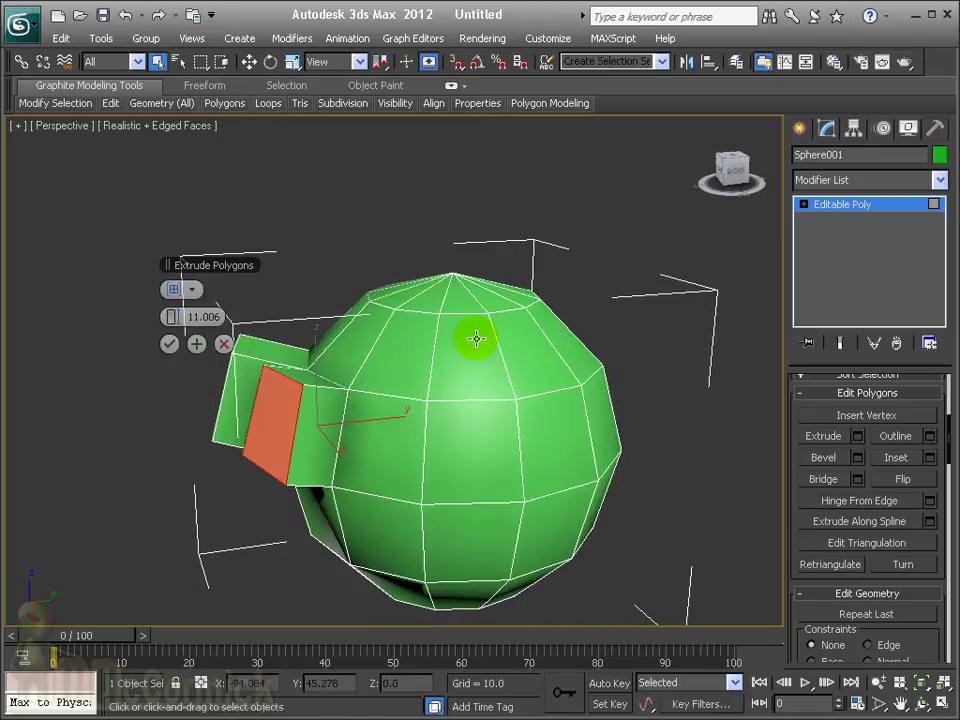
{"action": "middle_click_drag", "start_coordinate": [476, 339], "coordinate": [476, 336], "text": "alt"}
{"action": "middle_click_drag", "start_coordinate": [484, 452], "coordinate": [261, 347], "text": "alt"}
- Cycle the extrusion types, settle on By Polygon, and confirm the extrusion
{"action": "left_click", "coordinate": [173, 291]}
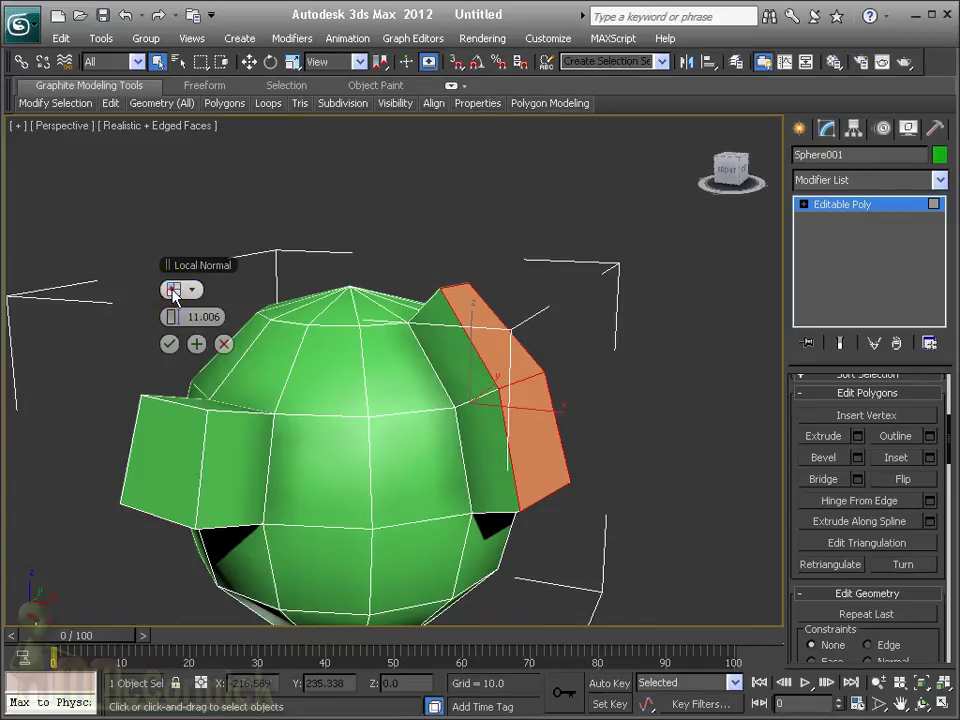
{"action": "left_click", "coordinate": [174, 292]}
{"action": "left_click", "coordinate": [174, 291]}
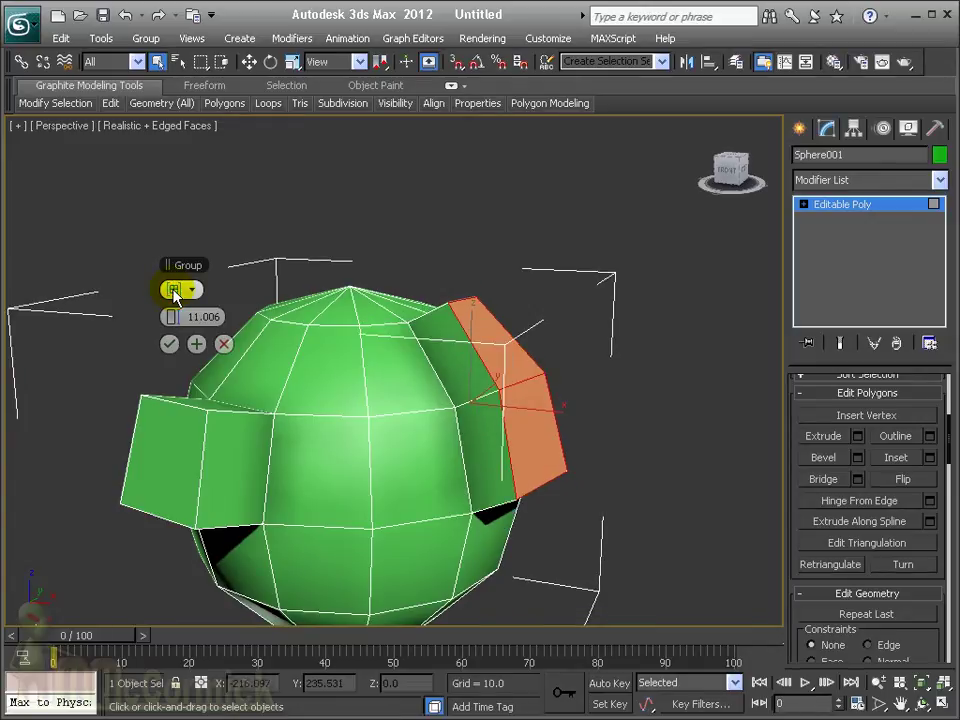
{"action": "left_click", "coordinate": [174, 291]}
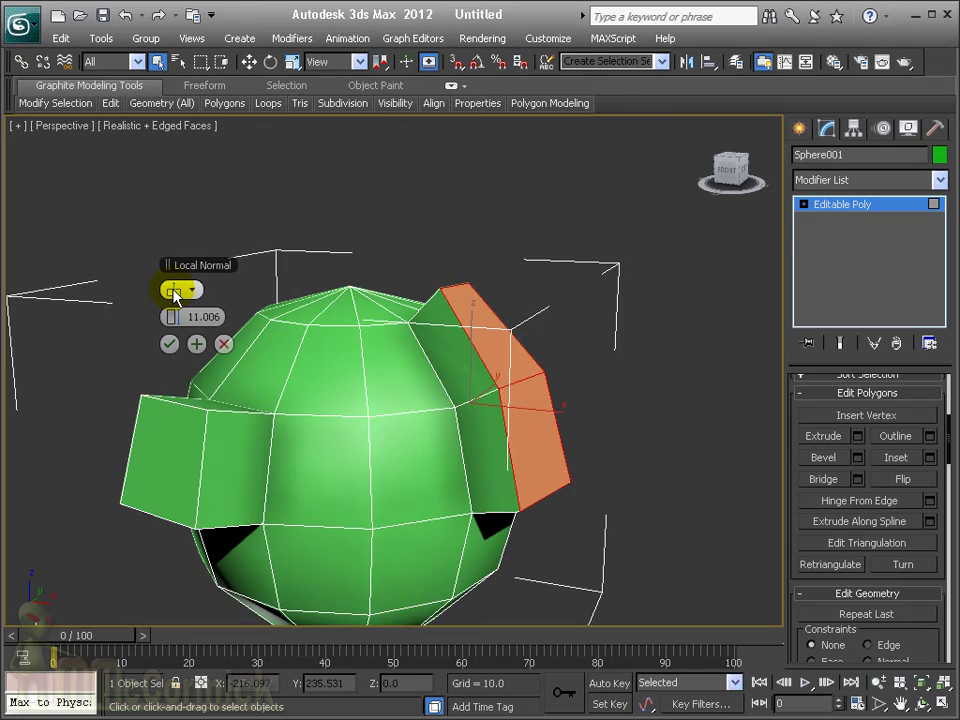
{"action": "left_click", "coordinate": [174, 292]}
{"action": "middle_click_drag", "start_coordinate": [553, 444], "coordinate": [438, 341], "text": "alt"}
{"action": "left_click", "coordinate": [169, 343]}
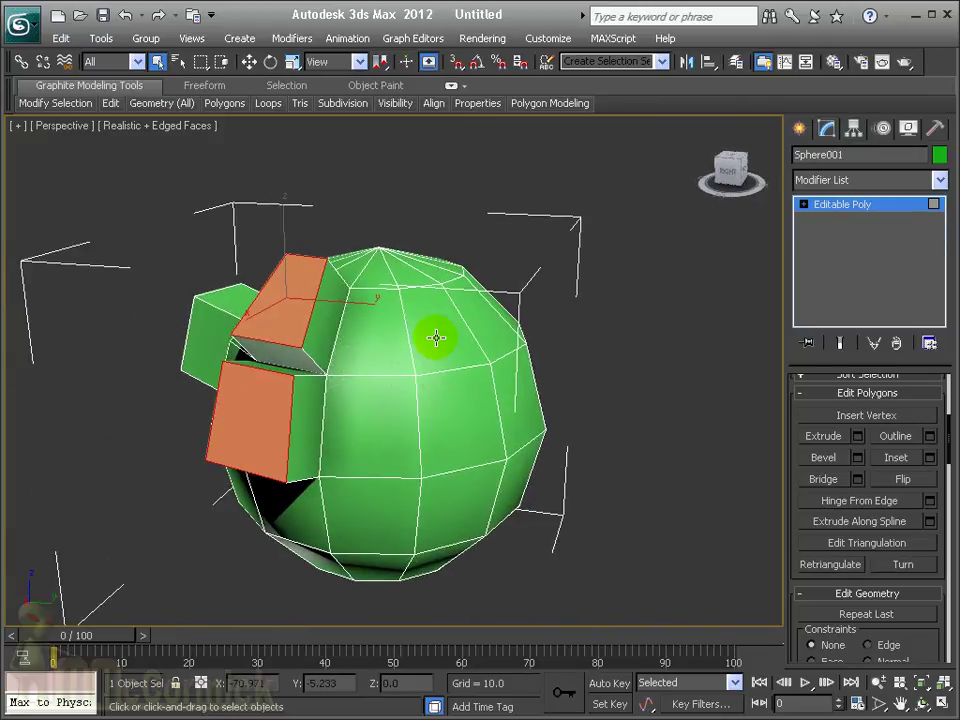
- Bevel one upper-front face with height 11.313 and outline about 6.2
{"action": "left_click", "coordinate": [436, 338]}
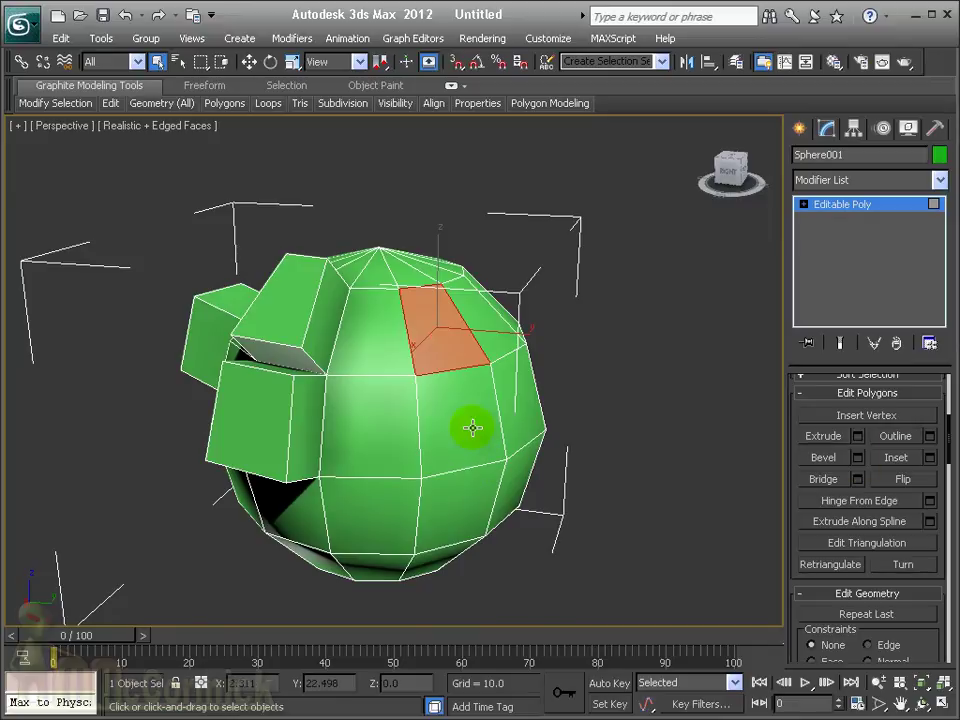
{"action": "left_click", "coordinate": [857, 458]}
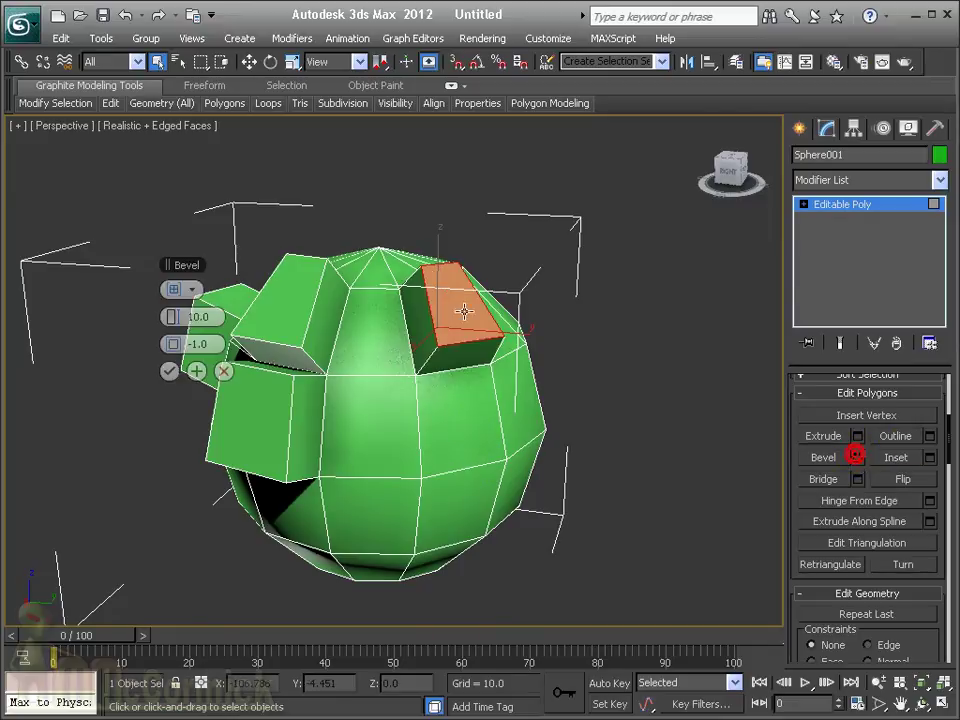
{"action": "middle_click_drag", "start_coordinate": [300, 339], "coordinate": [369, 321], "text": "alt"}
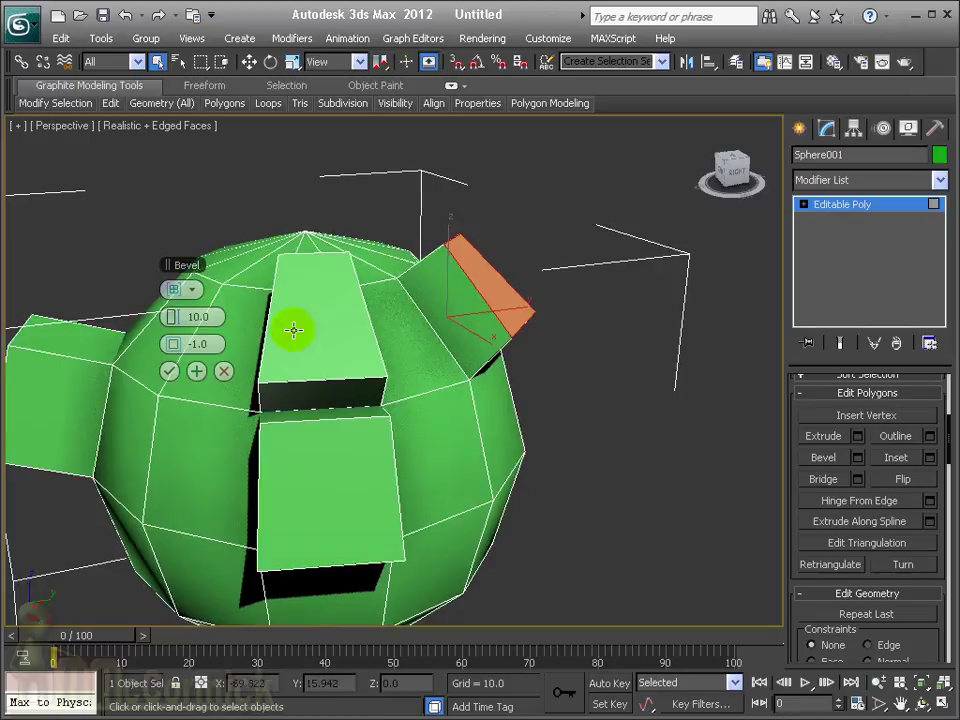
{"action": "mouse_move", "coordinate": [173, 316]}
{"action": "left_mouse_down"}
{"action": "mouse_move", "coordinate": [170, 343]}
{"action": "mouse_move", "coordinate": [200, 336]}
{"action": "mouse_move", "coordinate": [182, 328]}
{"action": "mouse_move", "coordinate": [176, 308]}
{"action": "mouse_move", "coordinate": [171, 332]}
{"action": "left_mouse_up"}
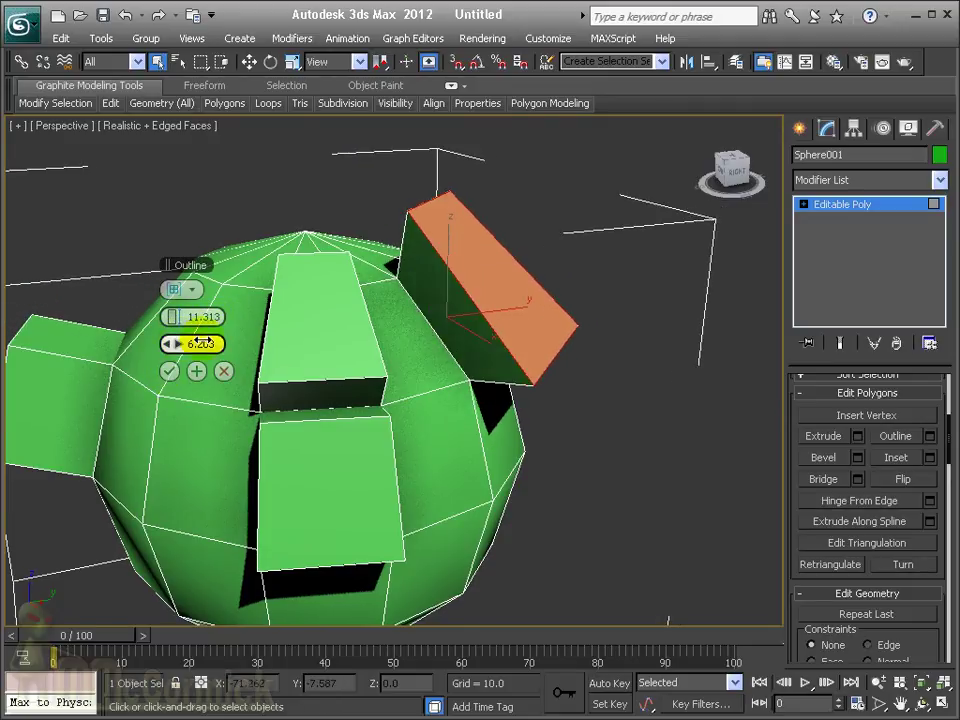
{"action": "left_click", "coordinate": [167, 369]}
{"action": "middle_click_drag", "start_coordinate": [465, 387], "coordinate": [163, 387], "text": "alt"}
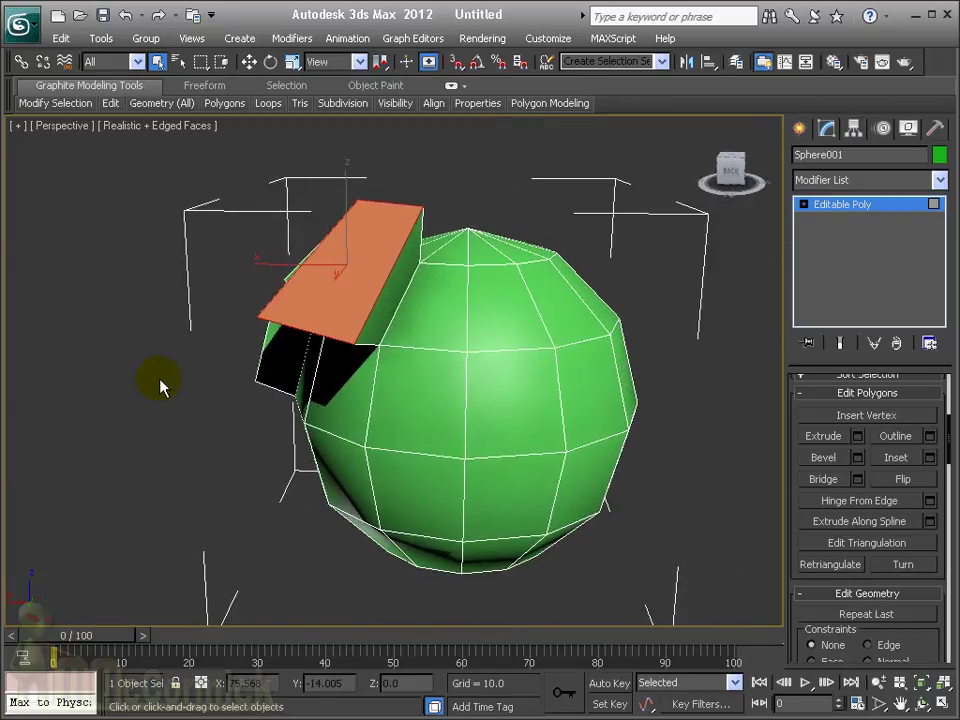
- Select a front face and outline it by 3.602
{"action": "left_click", "coordinate": [506, 396]}
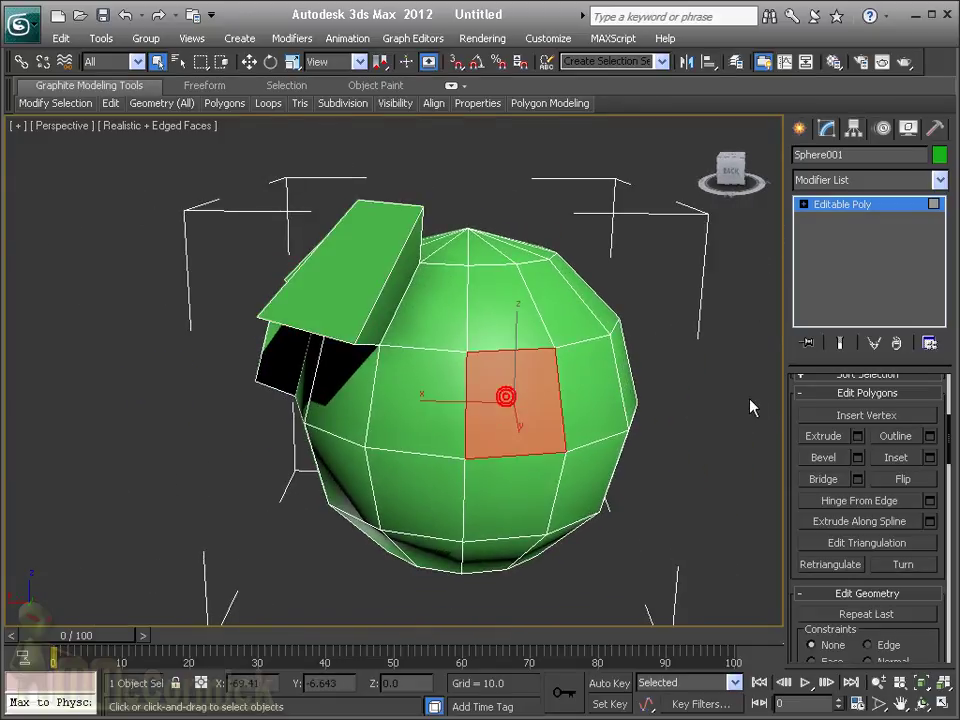
{"action": "left_click", "coordinate": [932, 440]}
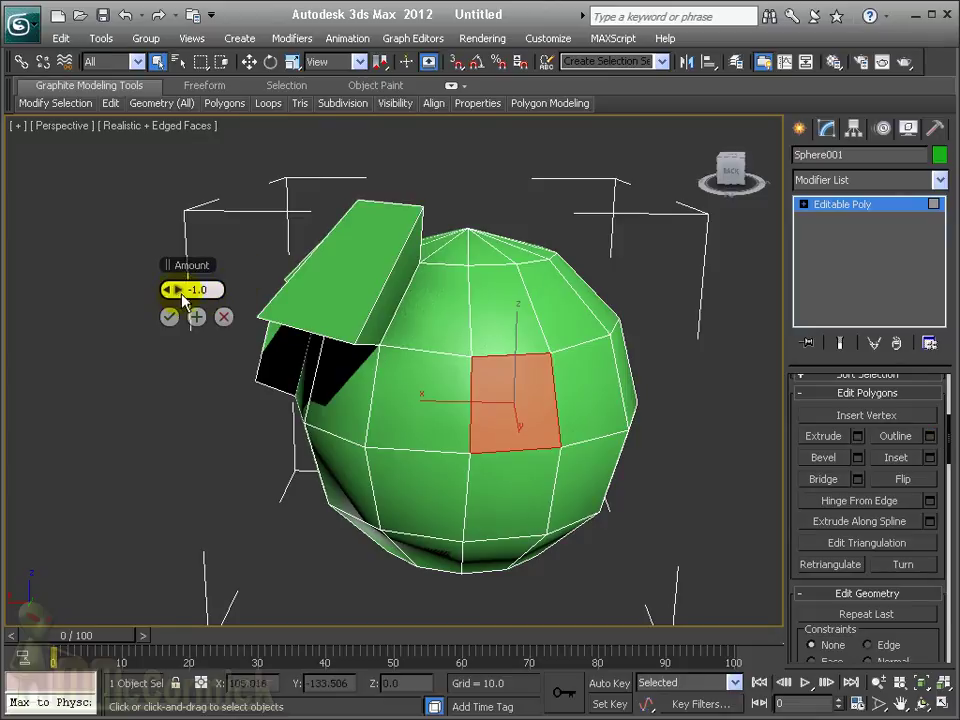
{"action": "mouse_move", "coordinate": [179, 290]}
{"action": "left_mouse_down"}
{"action": "mouse_move", "coordinate": [176, 274]}
{"action": "mouse_move", "coordinate": [156, 274]}
{"action": "mouse_move", "coordinate": [200, 280]}
{"action": "mouse_move", "coordinate": [185, 278]}
{"action": "left_mouse_up"}
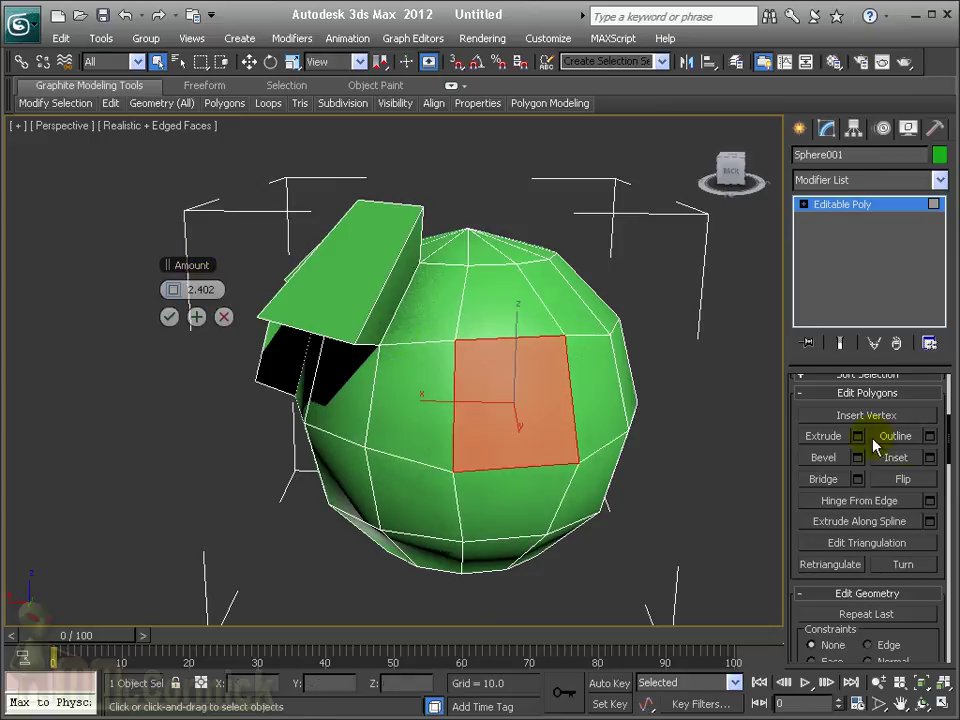
- Inset that face by about 3.601 and confirm
{"action": "left_click", "coordinate": [930, 457]}
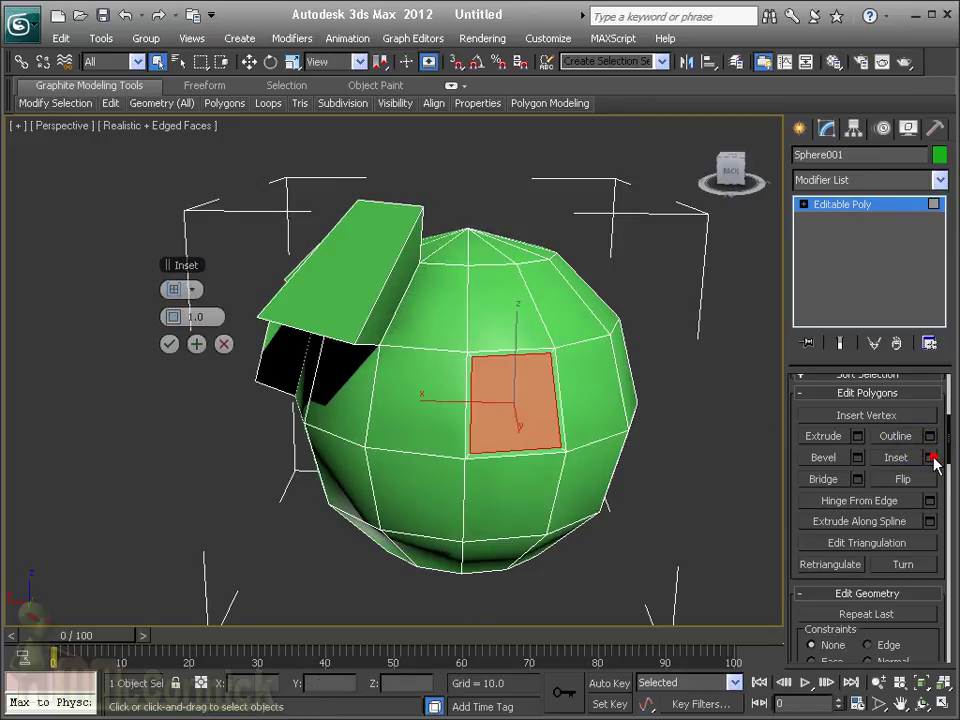
{"action": "left_click_drag", "start_coordinate": [167, 315], "coordinate": [188, 316]}
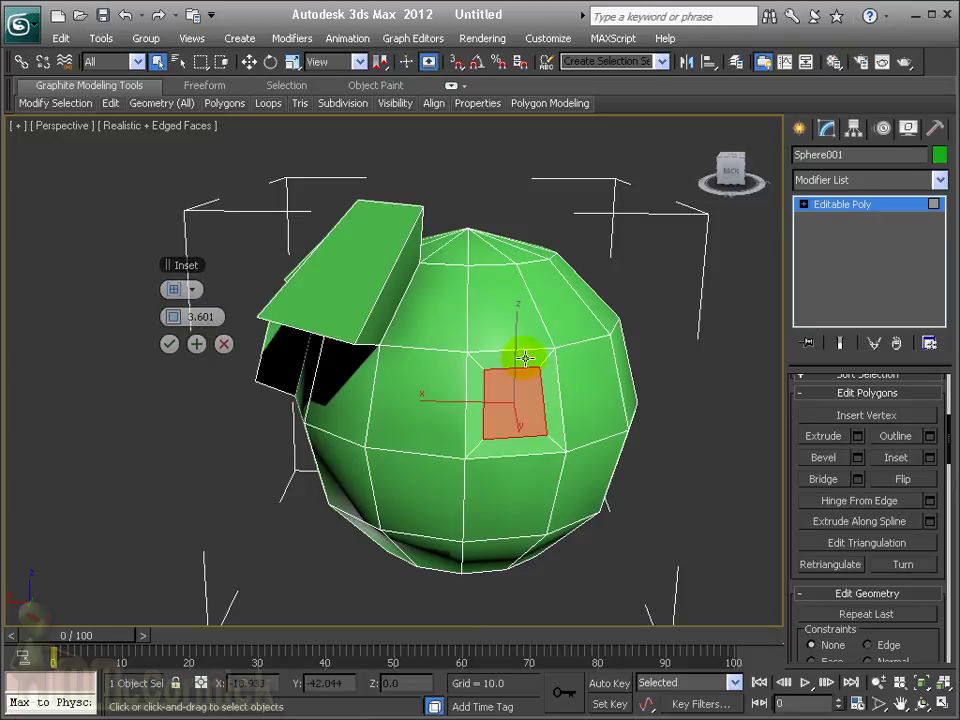
{"action": "left_click", "coordinate": [169, 343]}
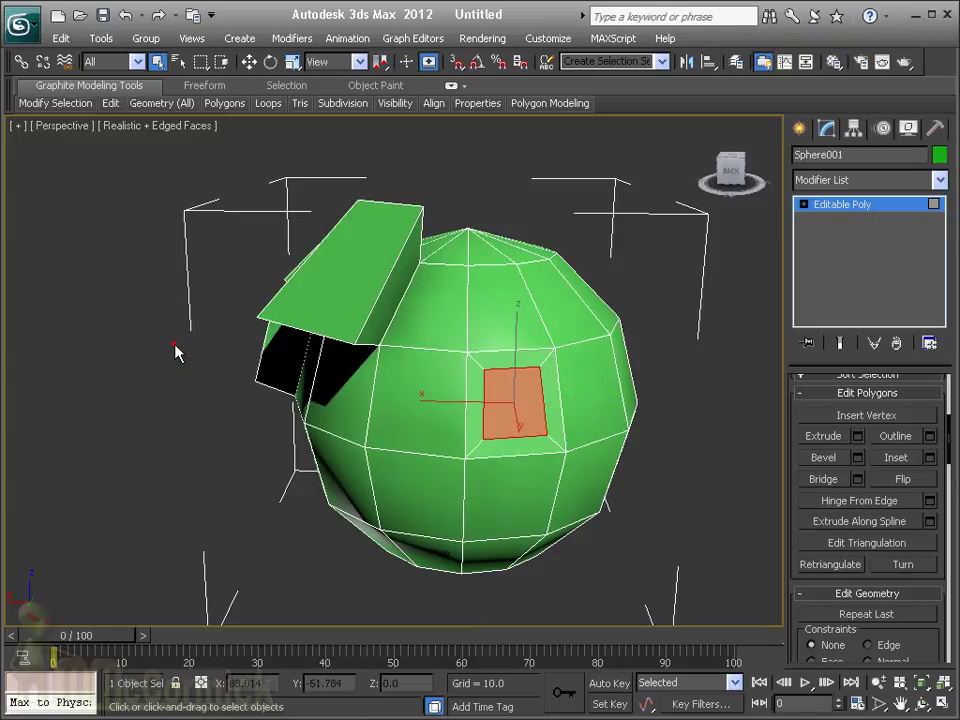
- Bevel the inset face with a -2.401 outline, tapering it into a pocket
{"action": "left_click", "coordinate": [578, 411]}
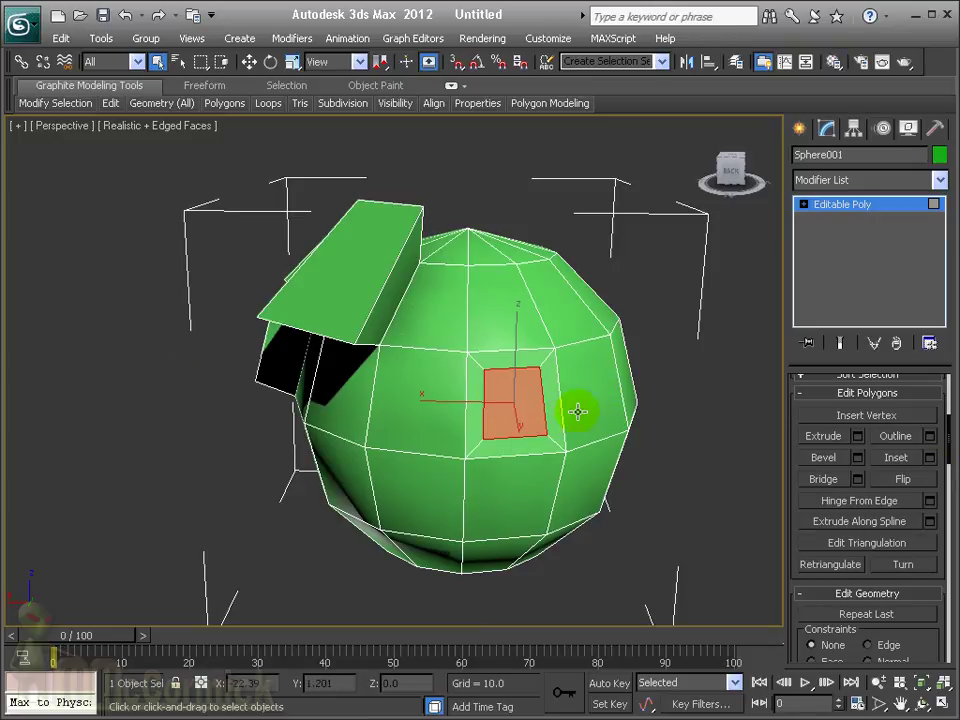
{"action": "left_click", "coordinate": [857, 458]}
{"action": "left_click_drag", "start_coordinate": [172, 343], "coordinate": [135, 342]}
{"action": "left_click", "coordinate": [169, 371]}
{"action": "middle_click_drag", "start_coordinate": [349, 443], "coordinate": [576, 383], "text": "alt"}
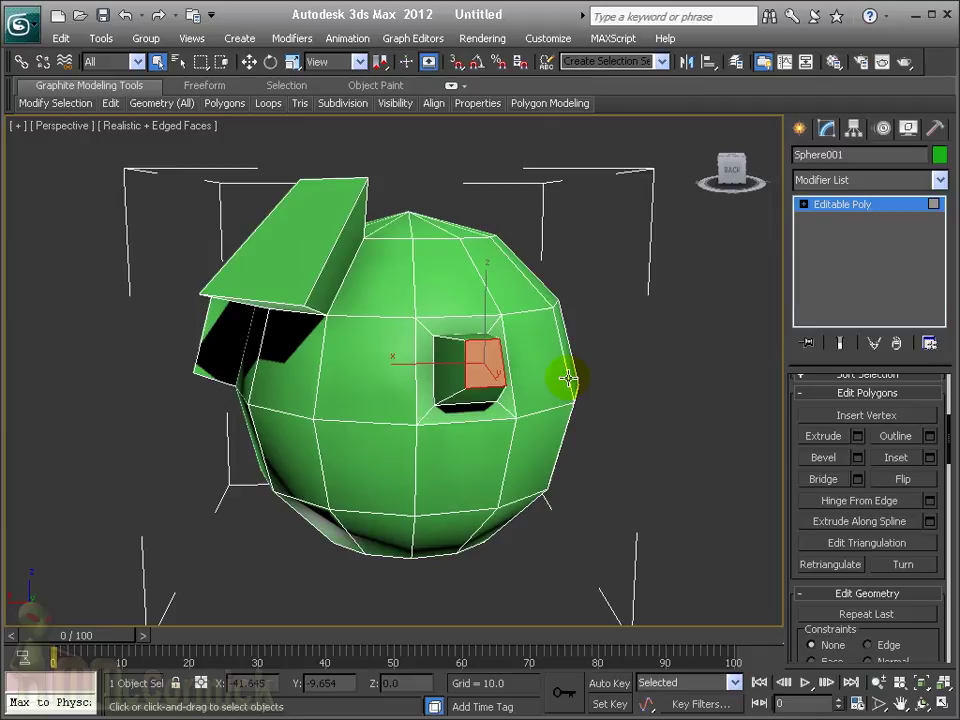